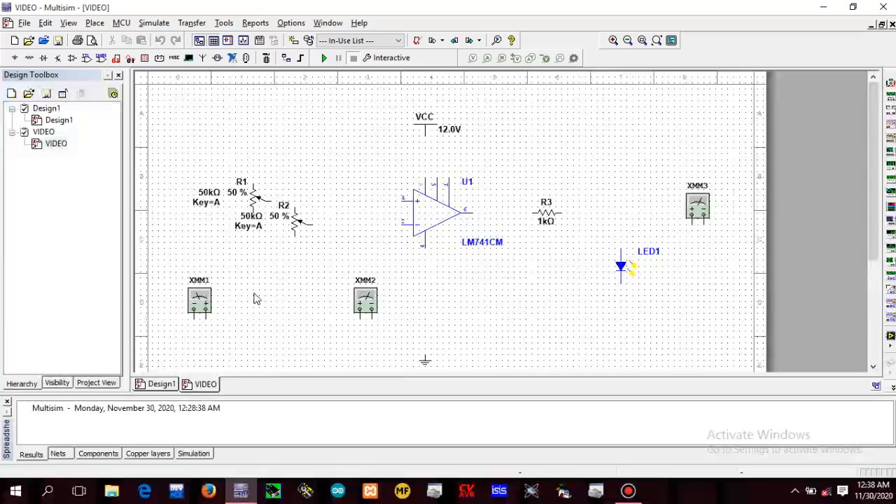
Step: Wire pin 4 of op-amp U1 straight down to the ground symbol
click(423, 249)
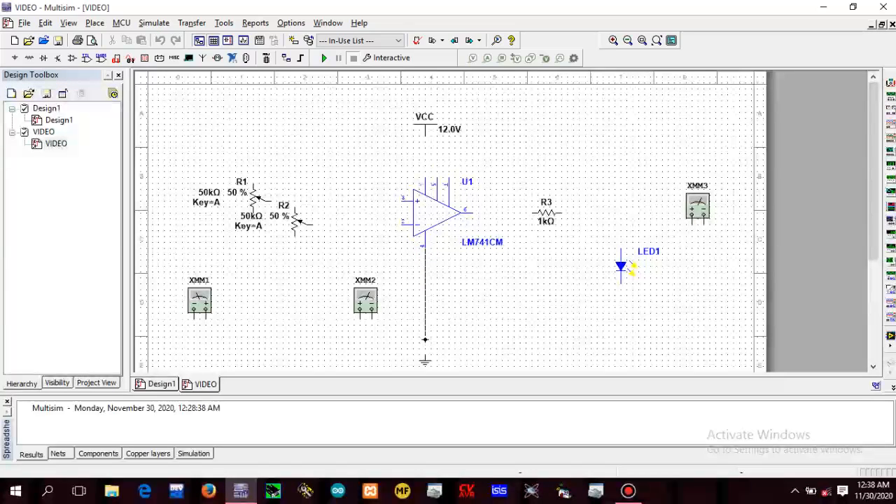
scroll(423, 348, down, 3)
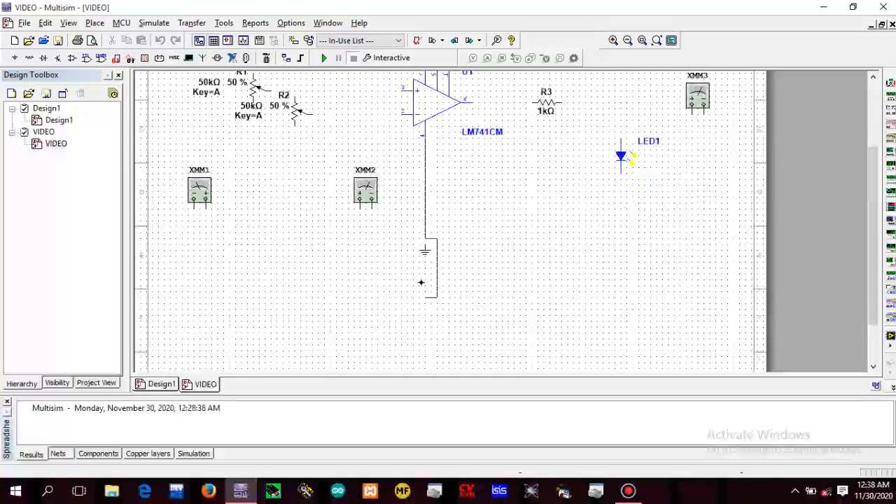
click(423, 245)
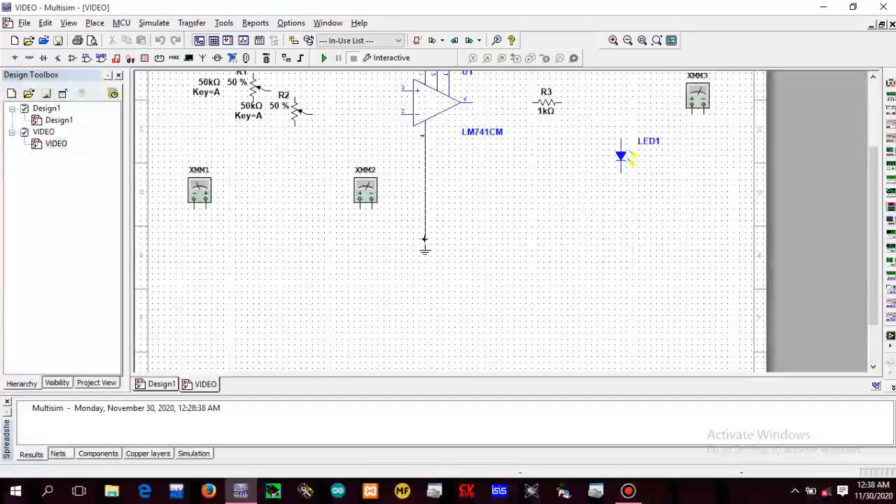
click(424, 246)
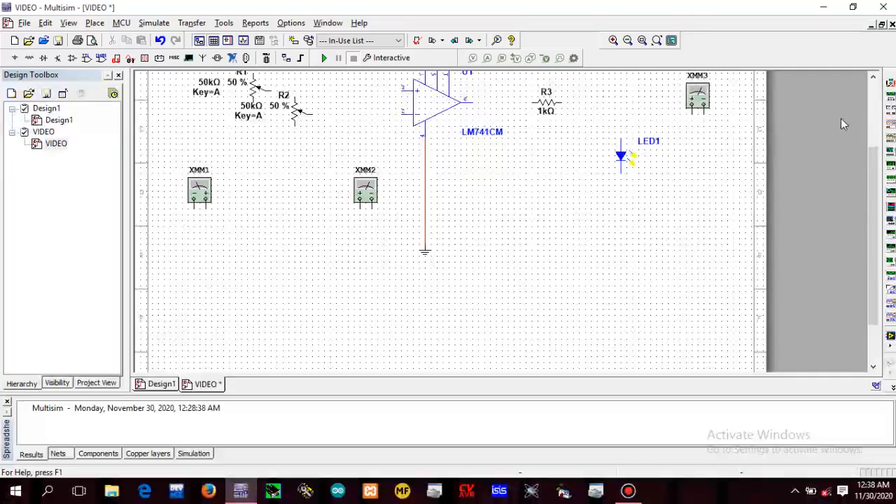
Step: Wire U1's output pin 6 to resistor R3, and R3's other end to the anode of LED1
drag(873, 160, 872, 103)
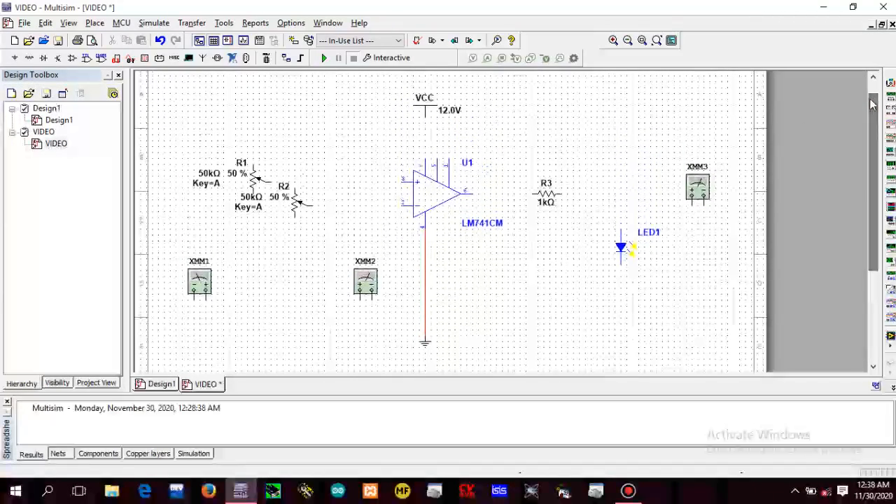
click(472, 194)
click(536, 194)
click(564, 194)
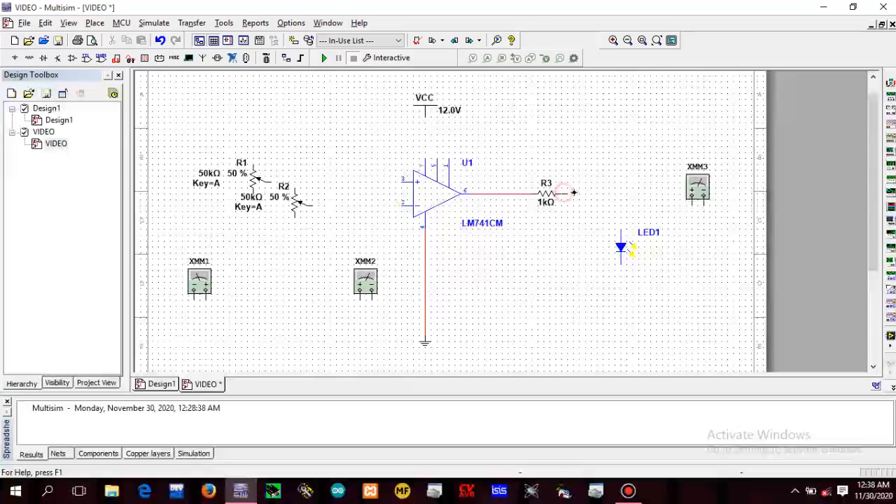
click(621, 229)
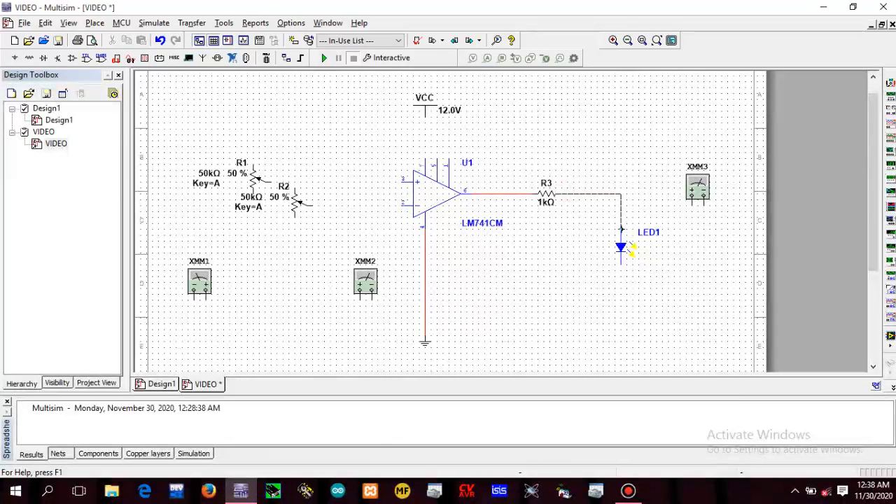
Step: Wire XMM3's positive terminal to the line between U1's output and R3, and connect U1's pin 7 to VCC
click(691, 206)
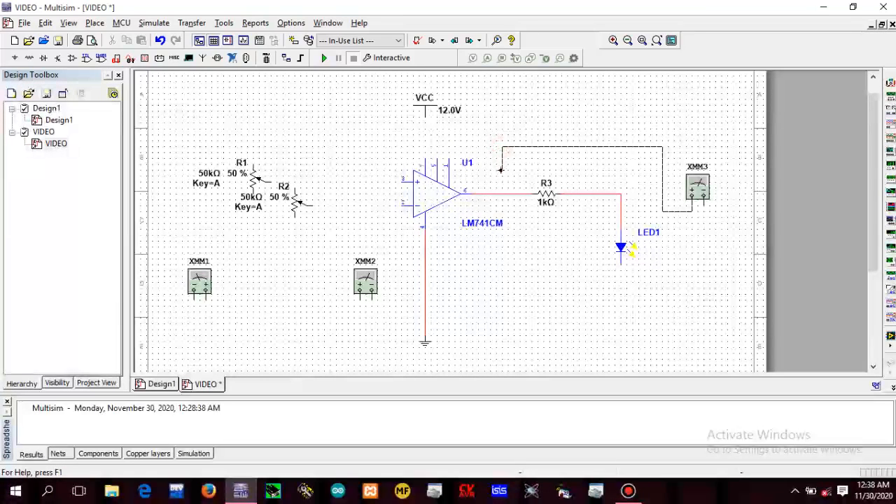
click(503, 190)
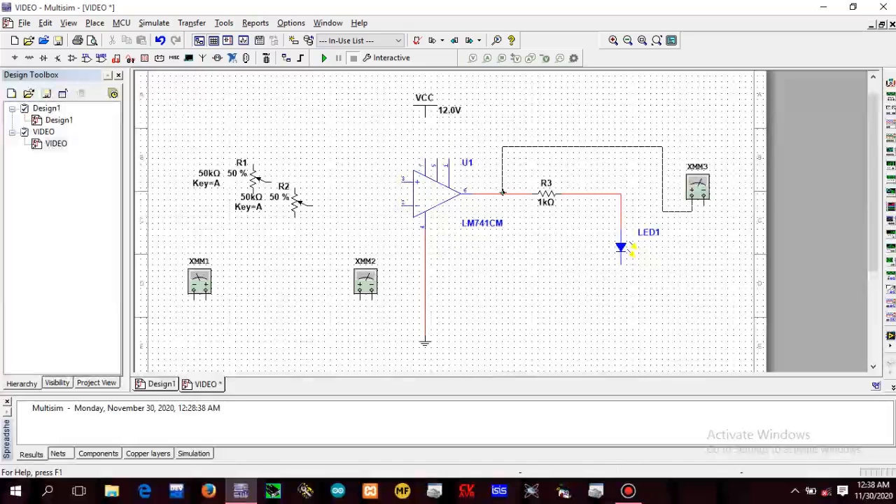
click(502, 192)
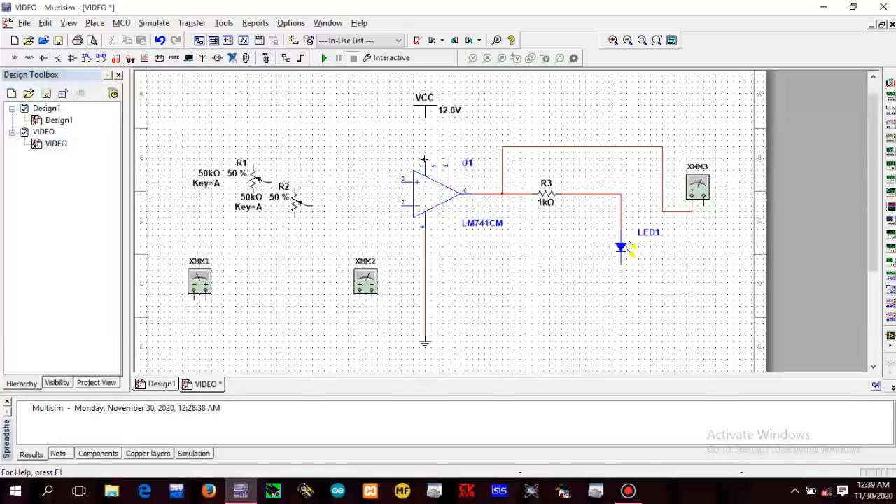
click(425, 114)
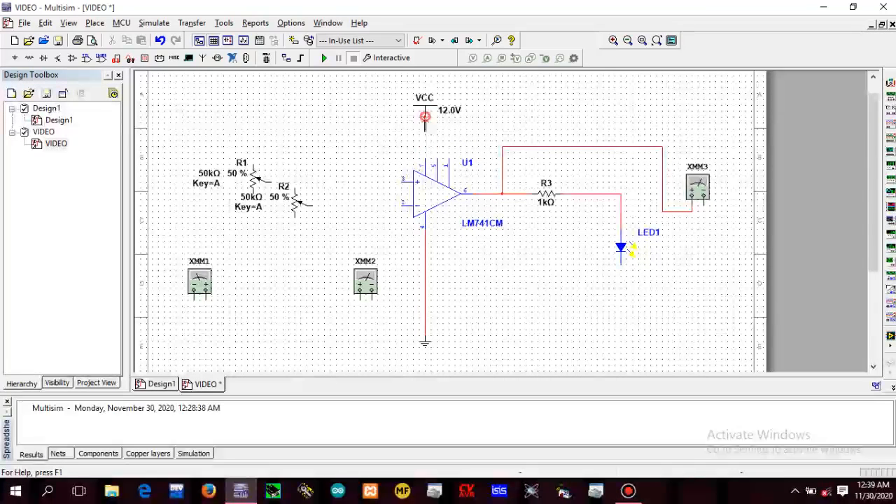
Step: Wire U1's pins 3 and 2 to the wipers of R1 and R2, and connect R1's upper end to the VCC line
click(402, 182)
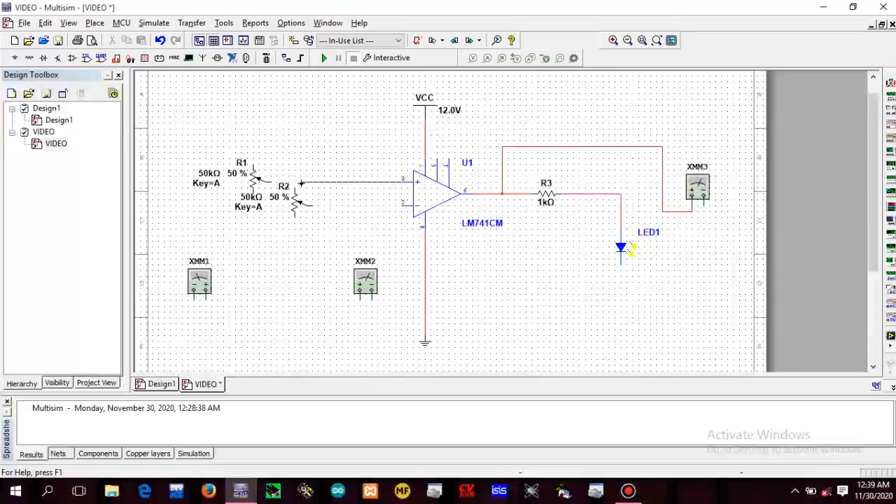
click(260, 180)
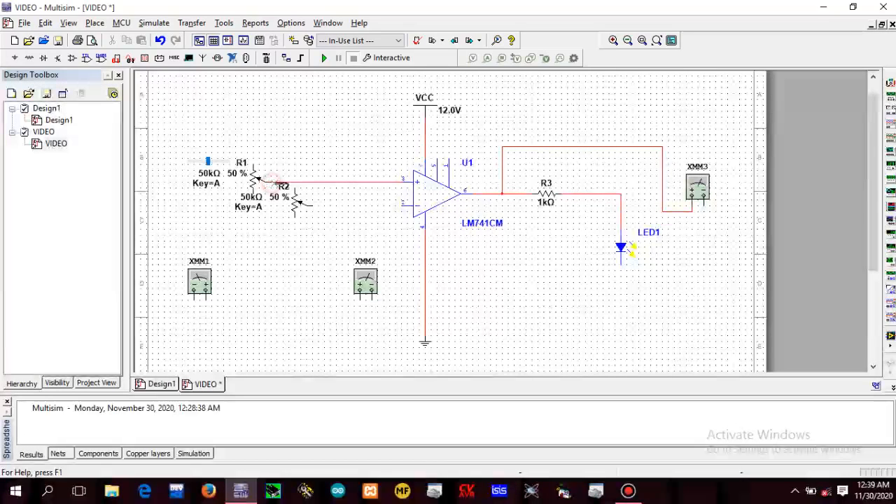
click(402, 205)
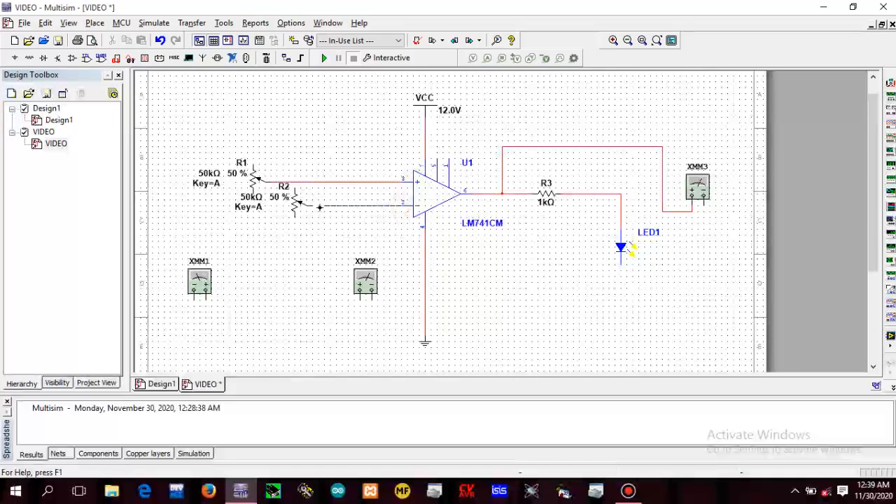
click(302, 203)
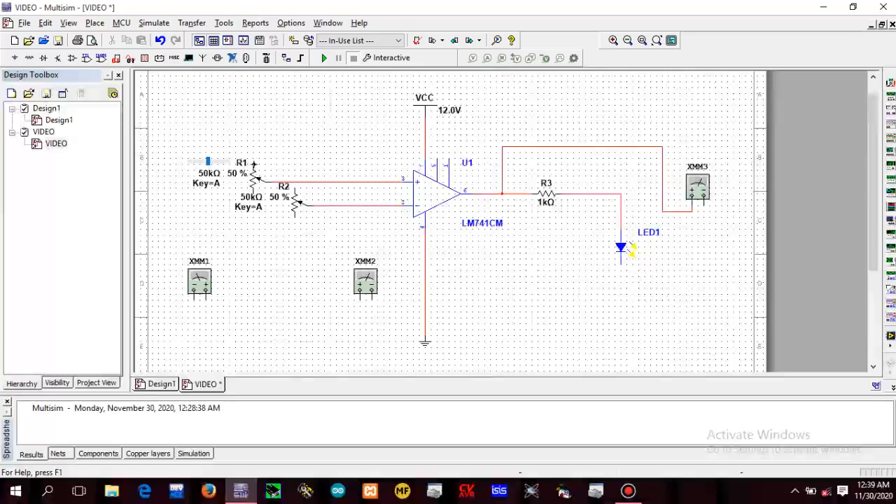
click(255, 164)
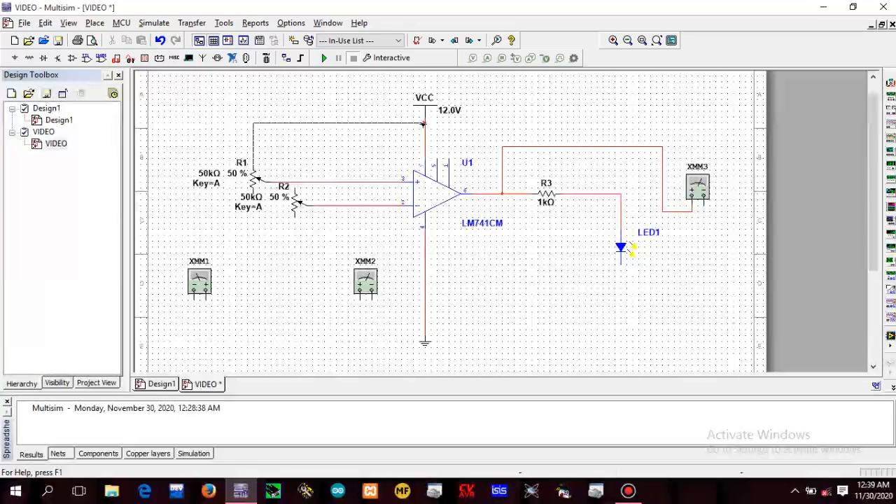
click(423, 124)
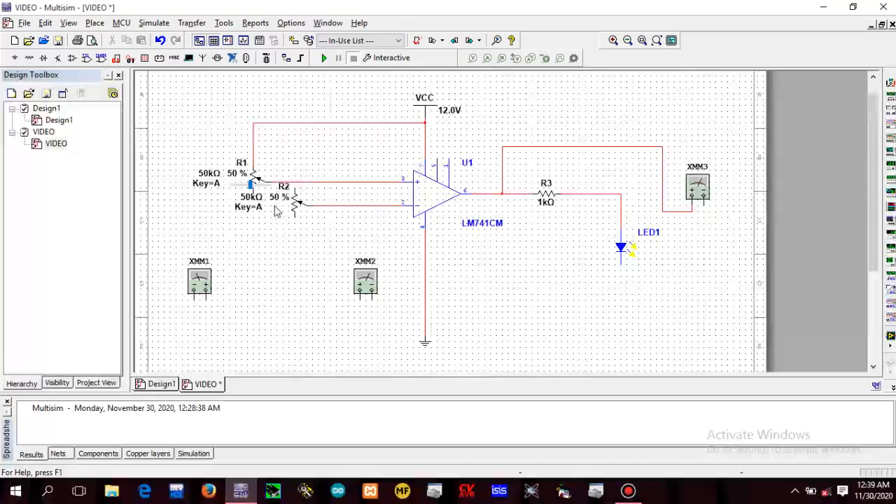
Step: Wire the negative terminals of XMM1 and XMM3 and the cathode of LED1 to the ground line
click(193, 300)
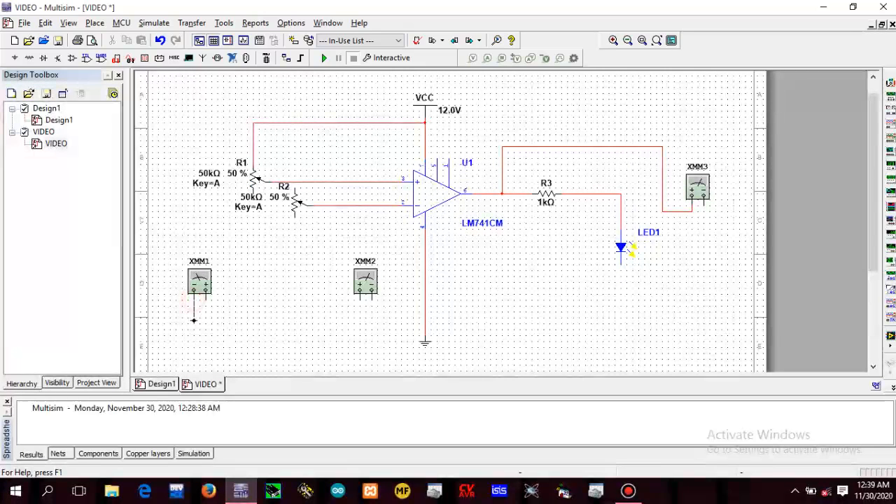
click(425, 329)
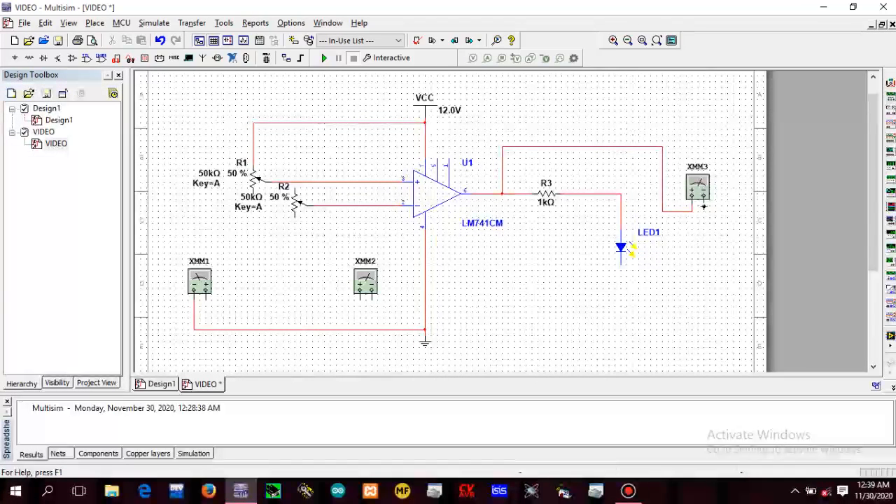
click(703, 205)
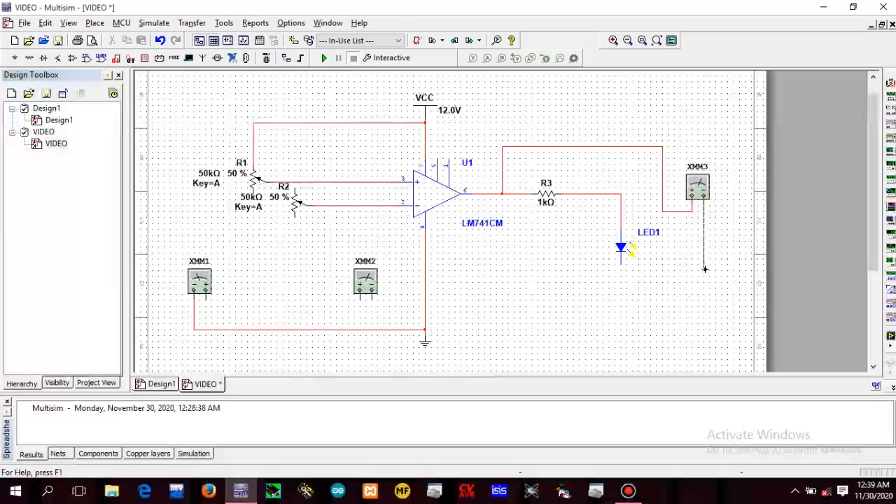
click(425, 330)
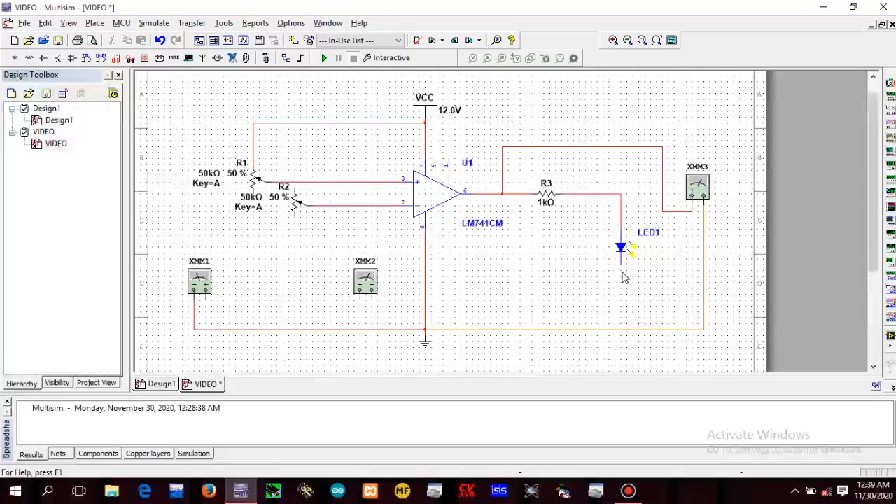
click(622, 329)
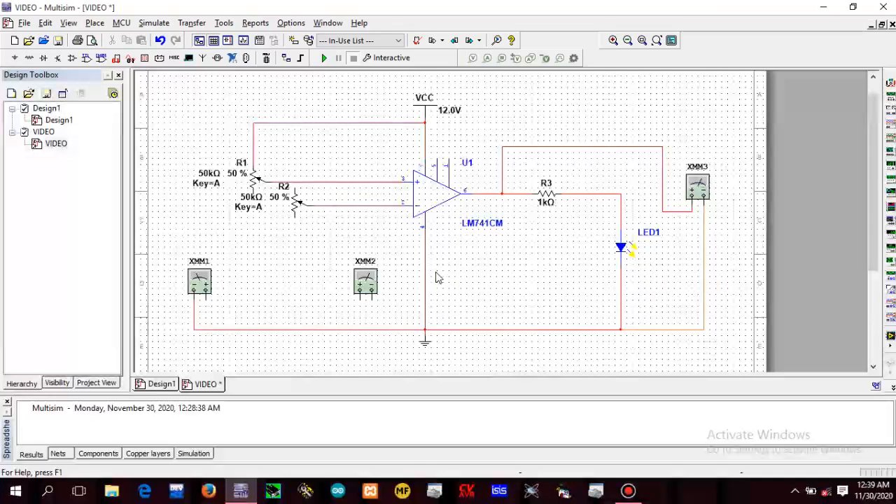
Step: Wire XMM2's negative terminal to the ground line and its positive terminal to the line between R2's wiper and U1's pin 2
click(371, 298)
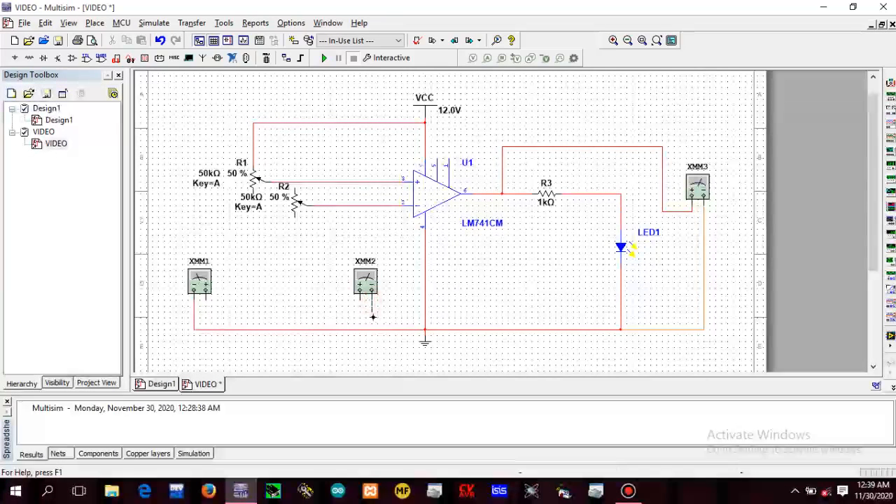
click(371, 328)
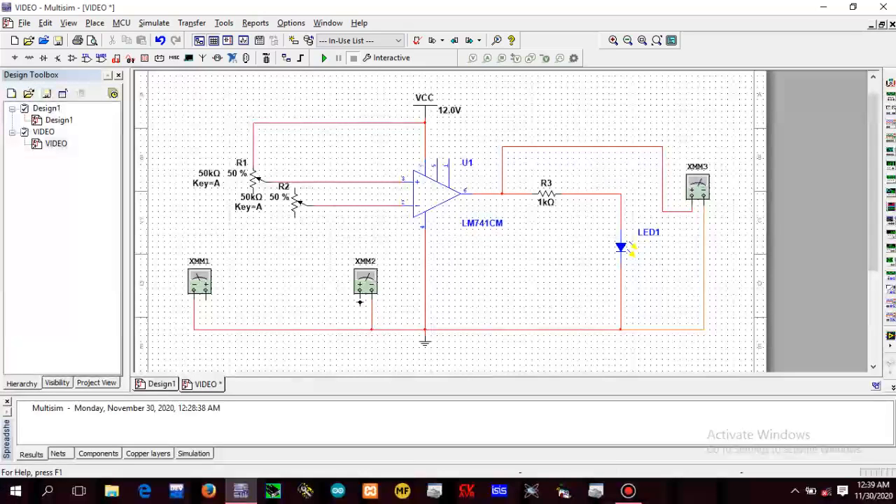
click(361, 299)
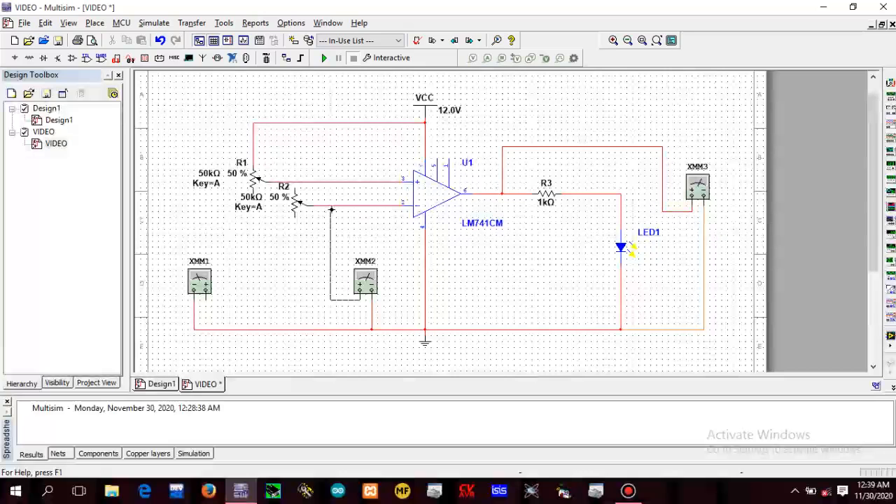
click(331, 208)
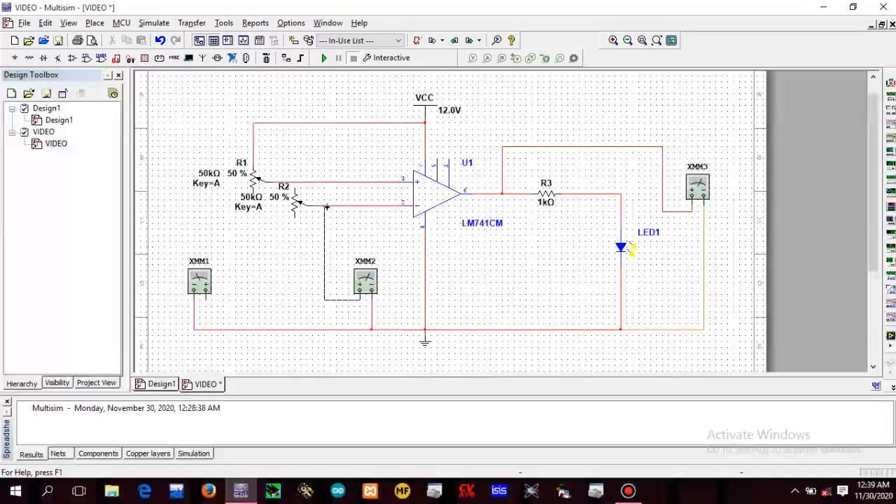
click(326, 208)
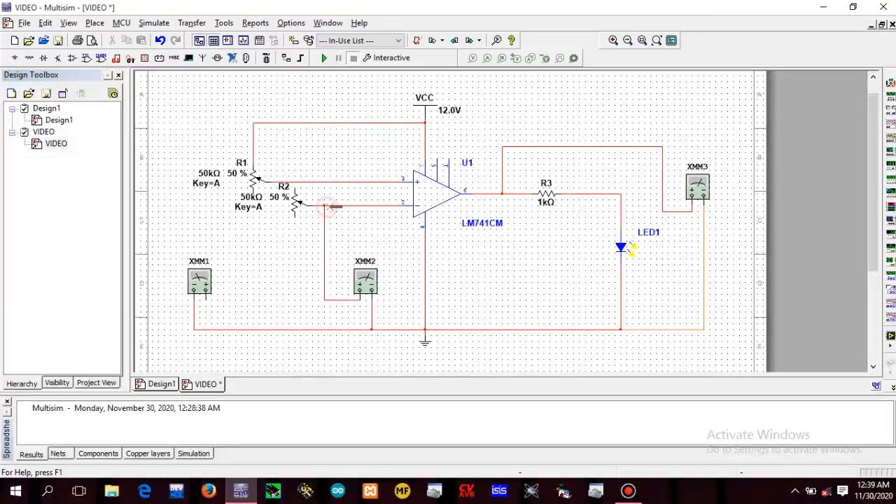
Step: Connect potentiometer R2's upper end to the VCC line and its lower end to the ground line
click(294, 187)
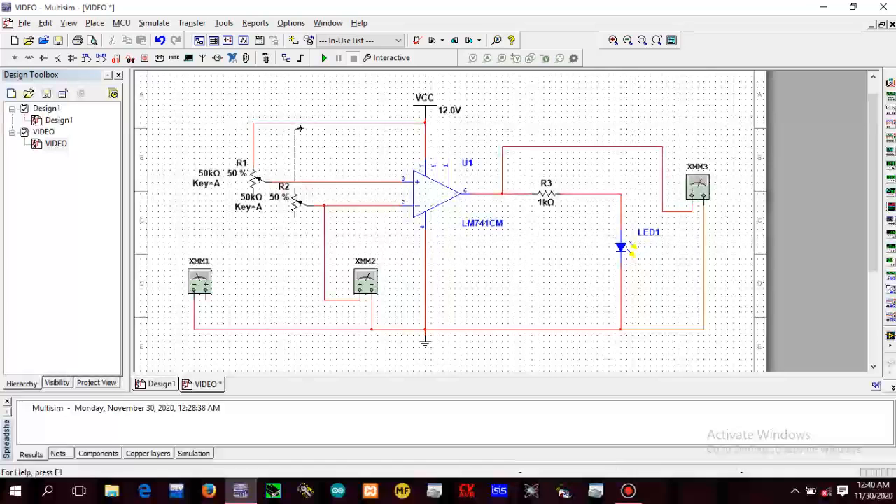
click(294, 124)
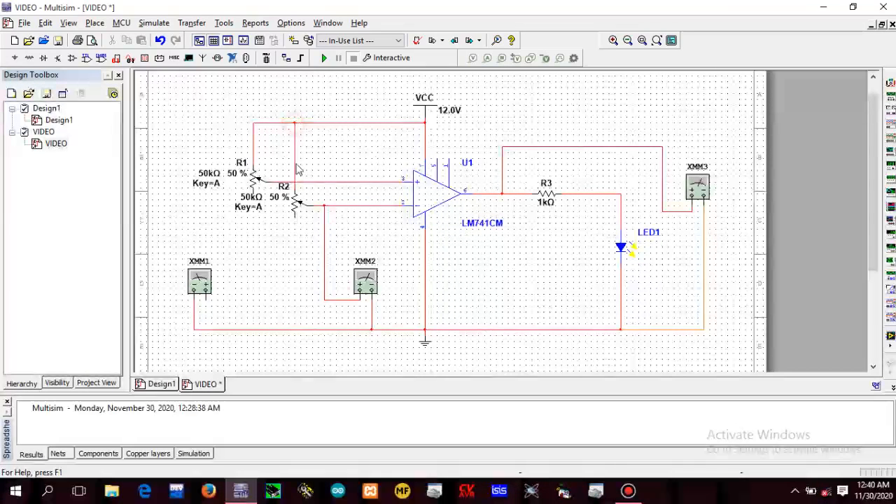
click(294, 216)
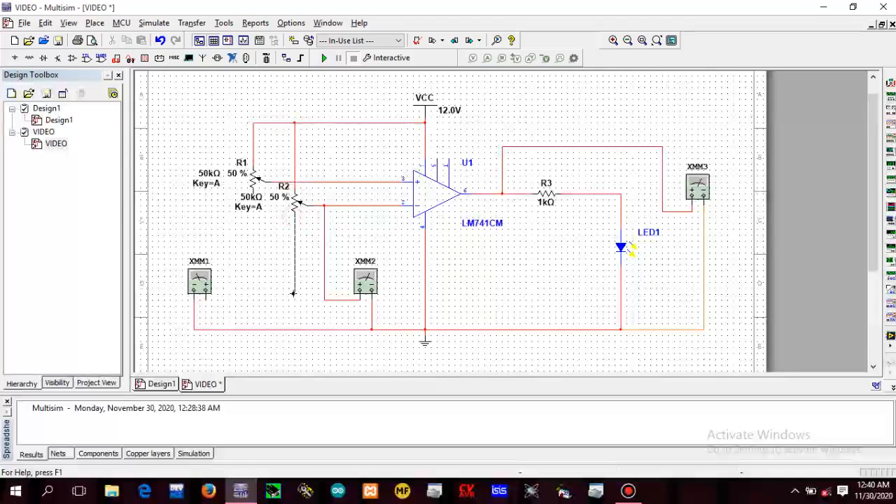
click(295, 328)
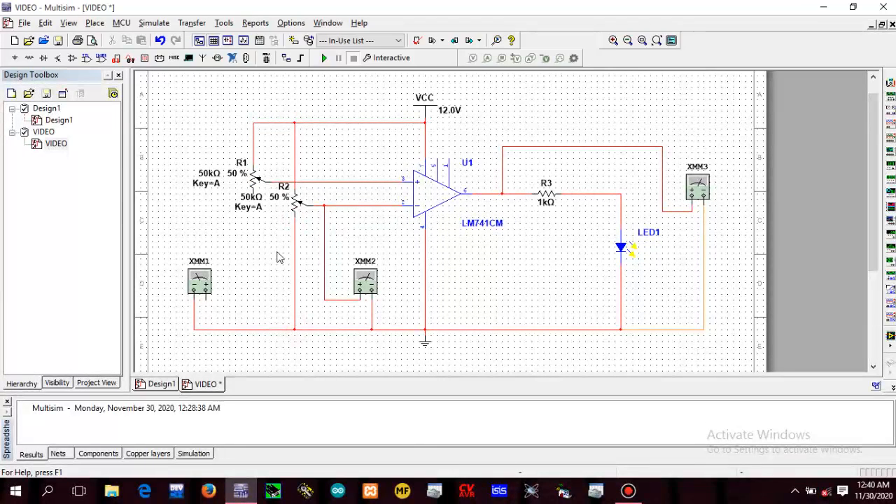
Step: Connect R1's lower end to the ground line and XMM1's positive terminal to the line between R1's wiper and U1's pin 3
click(255, 195)
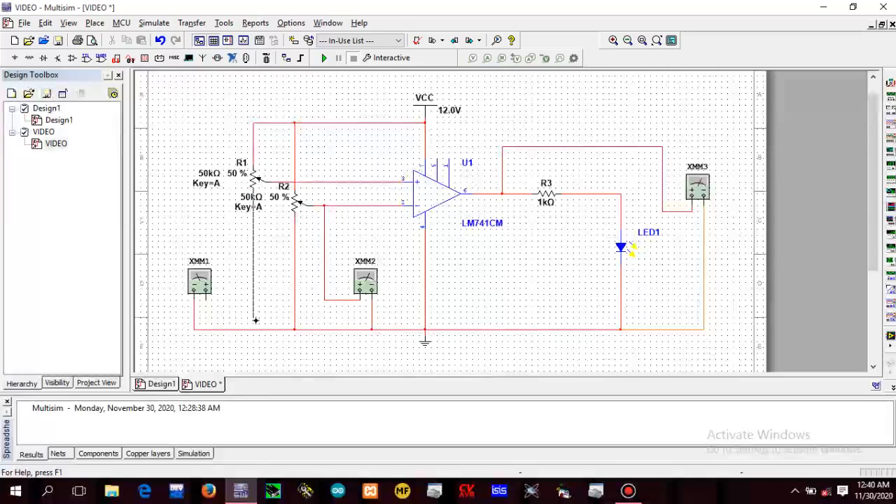
click(256, 328)
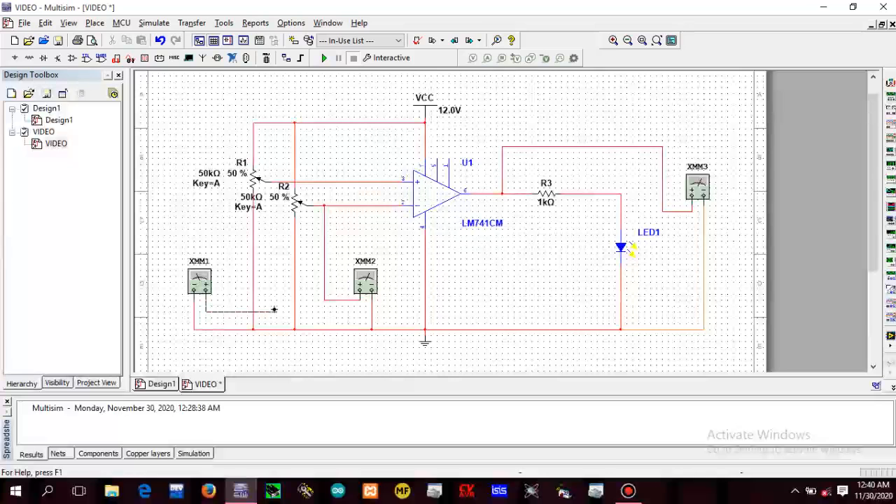
click(277, 183)
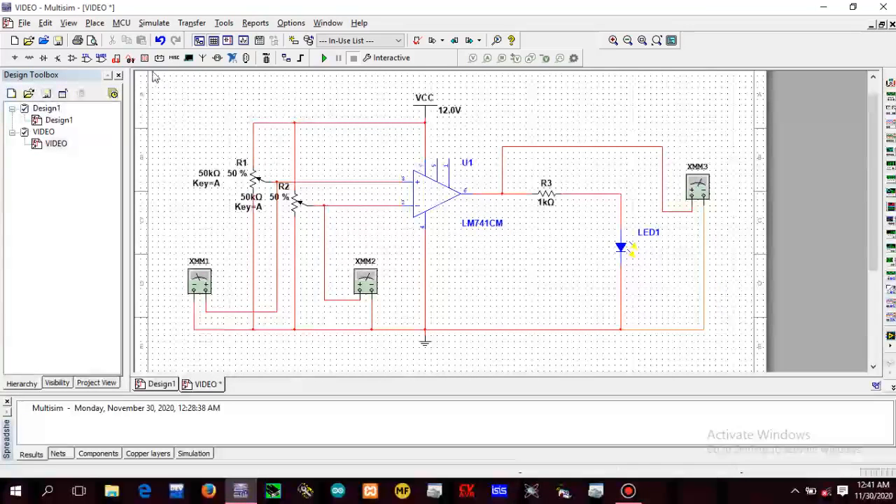
Step: Start the interactive simulation of the finished comparator circuit
click(324, 58)
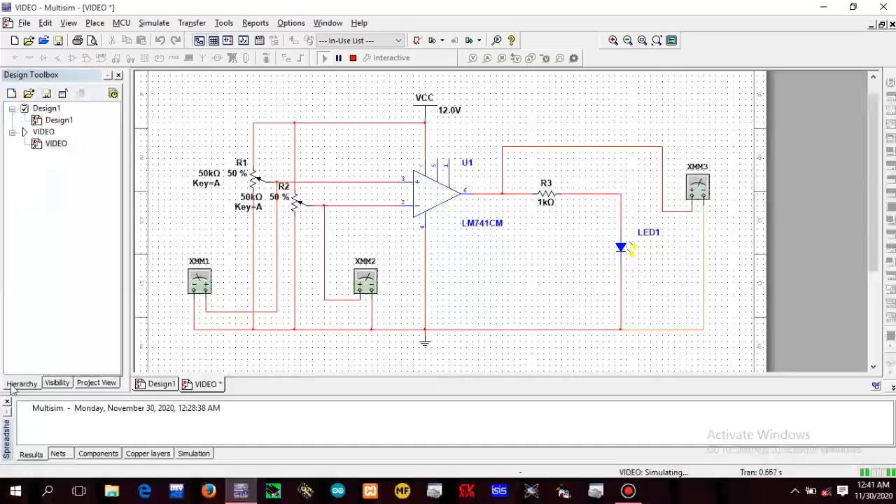
Step: Open the reading windows of multimeters XMM1, XMM2 and XMM3 and place each one just below its instrument in the schematic
double_click(198, 285)
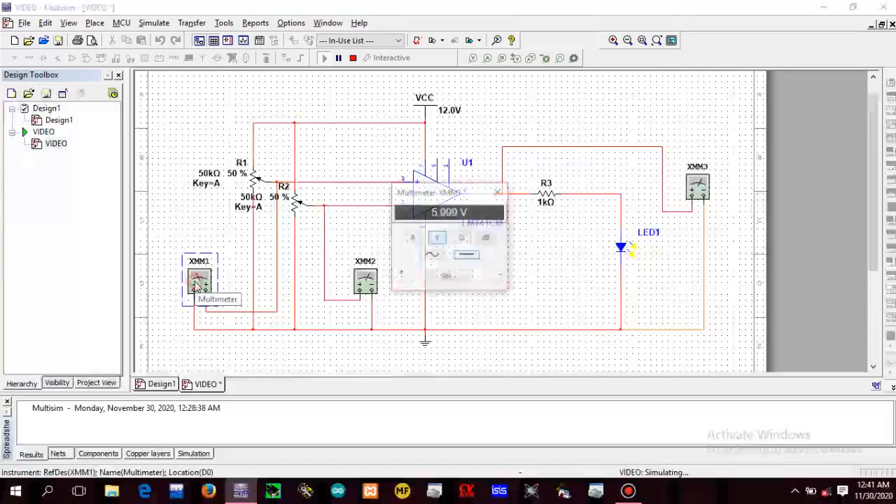
drag(434, 199, 182, 340)
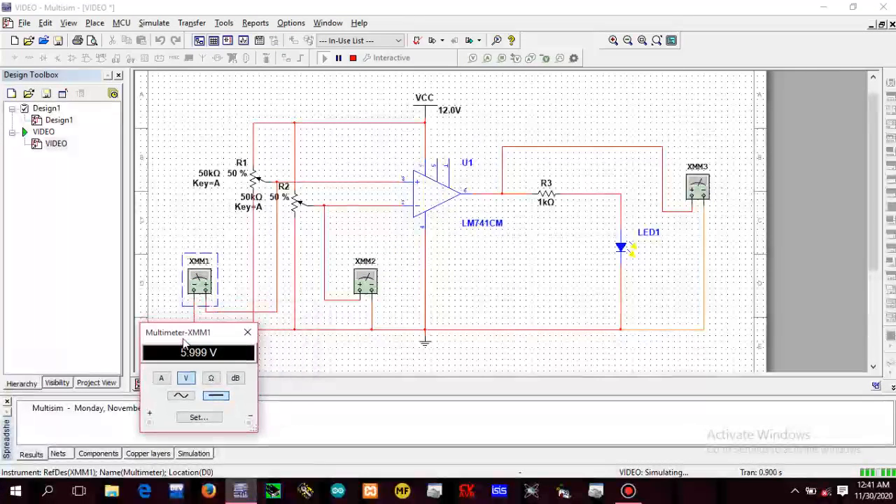
double_click(360, 284)
drag(453, 187, 392, 332)
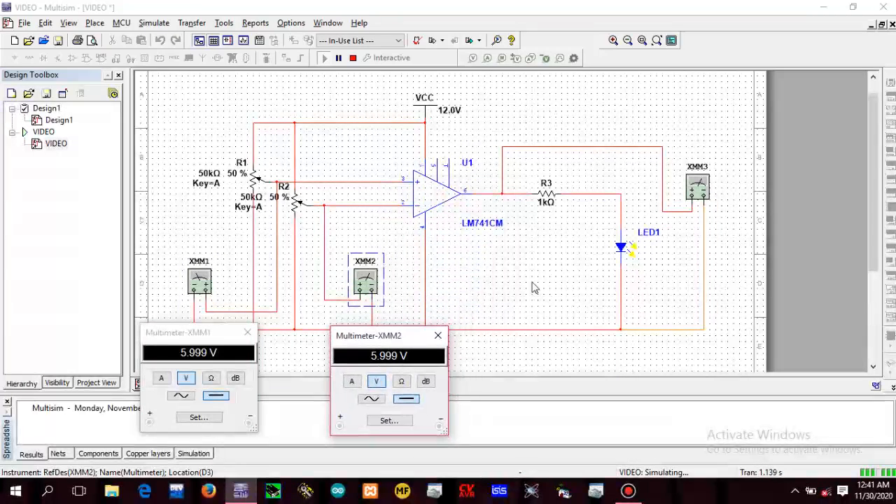
double_click(702, 185)
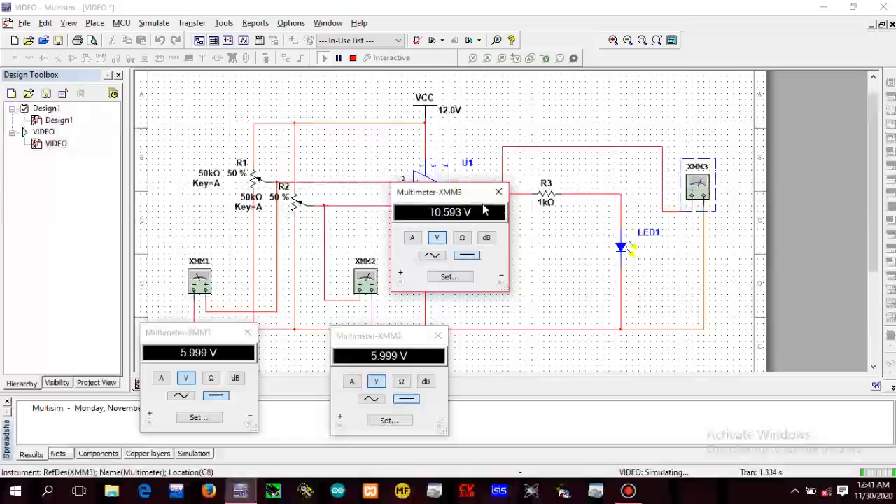
drag(507, 208, 739, 253)
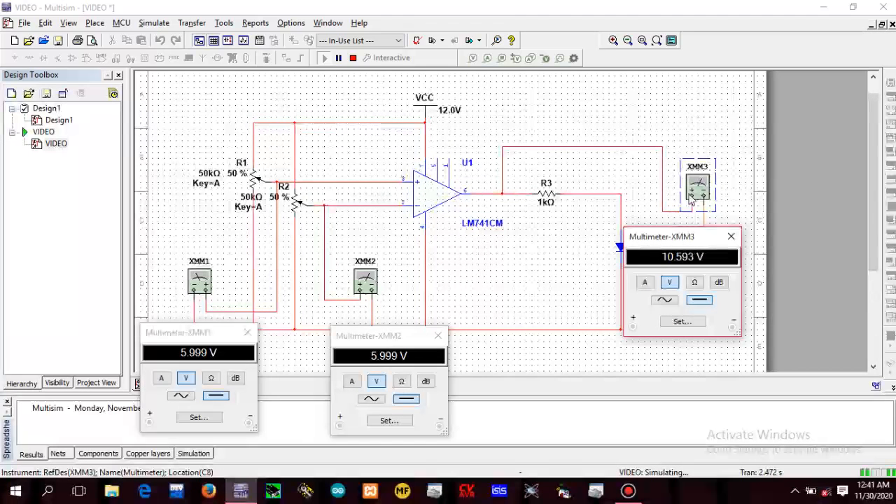
click(707, 136)
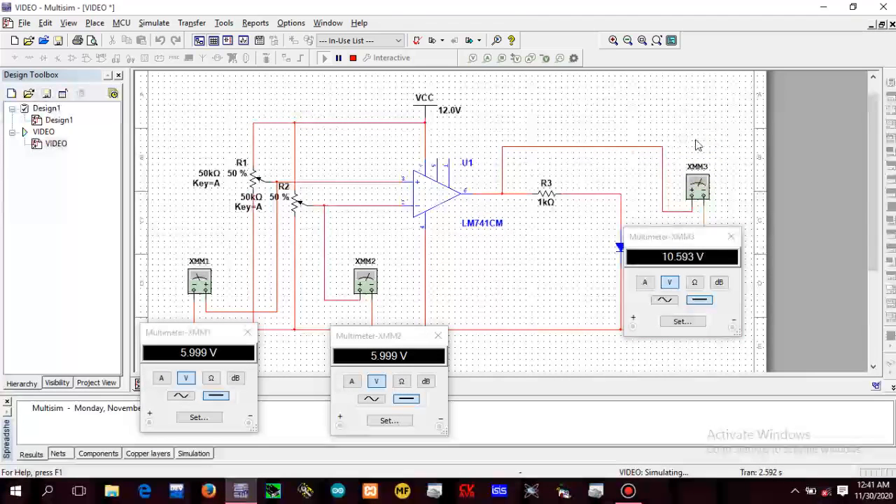